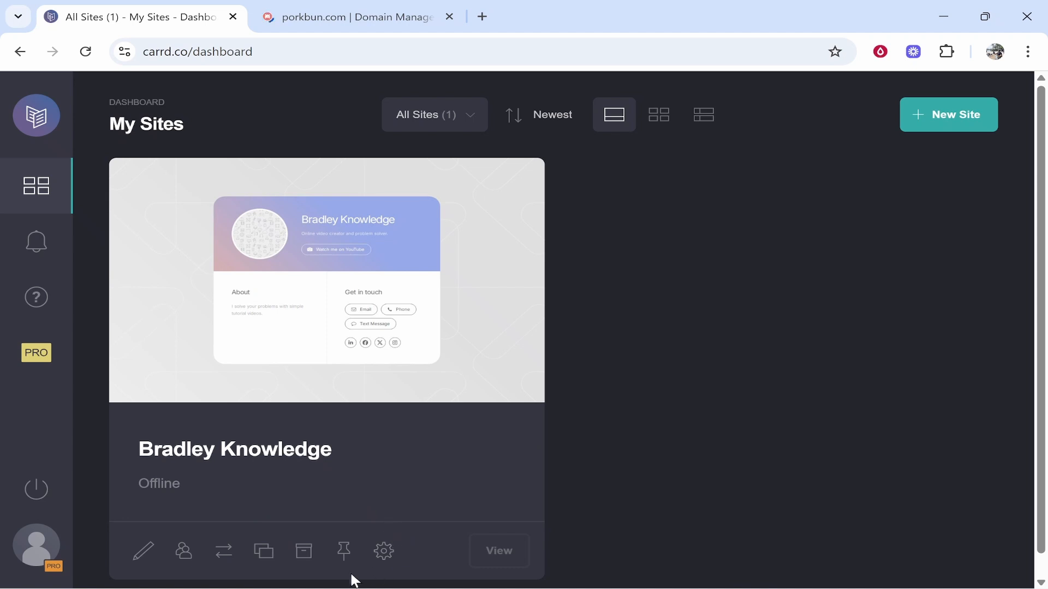
# Open the site's general properties and set its publishing action to a custom domain
pyautogui.click(384, 553)
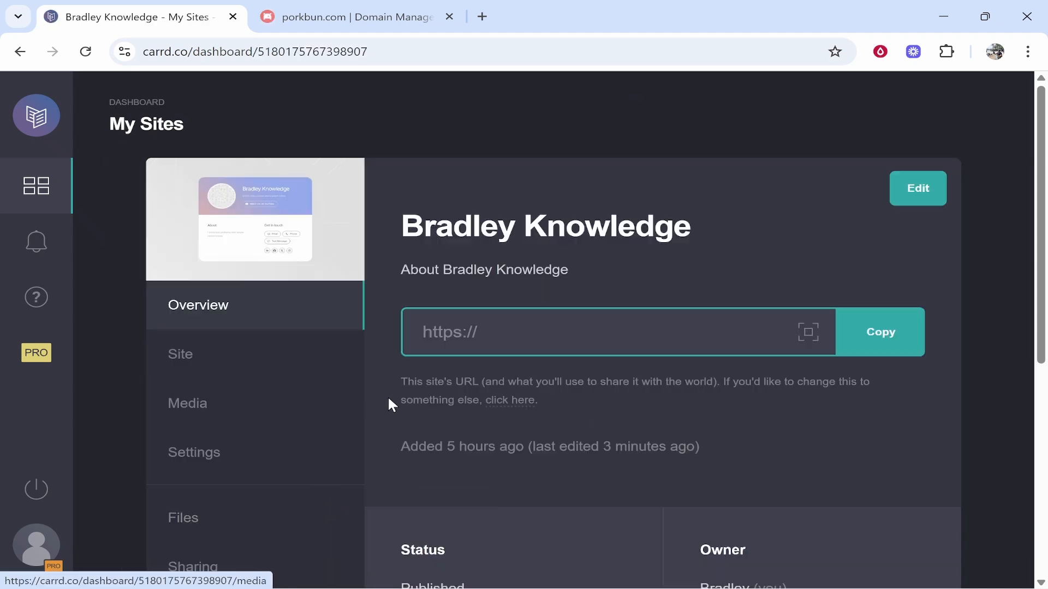
pyautogui.click(193, 360)
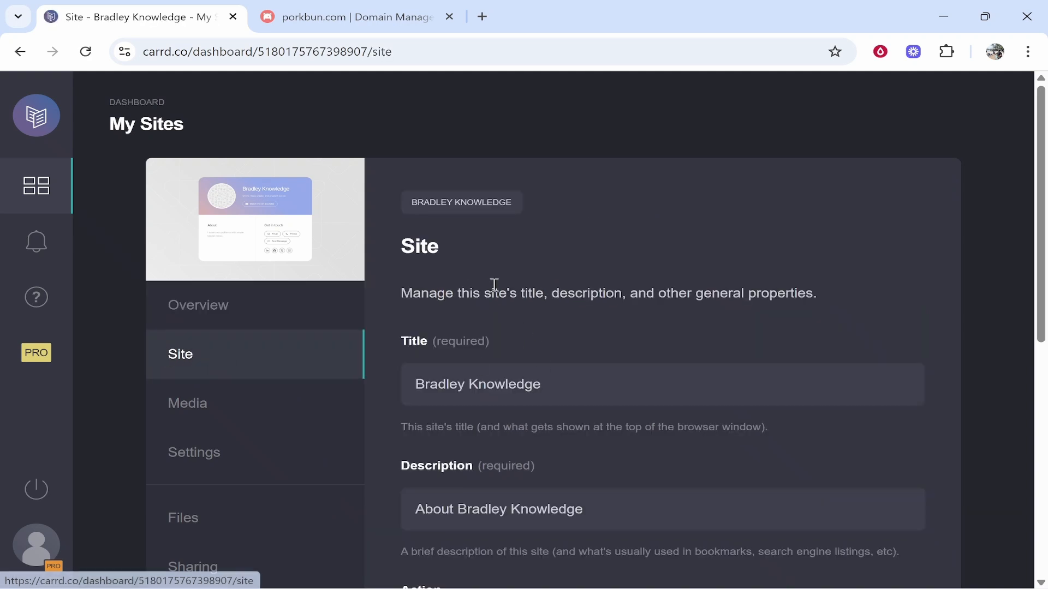
pyautogui.scroll(-5, 491, 284)
pyautogui.scroll(-2, 590, 306)
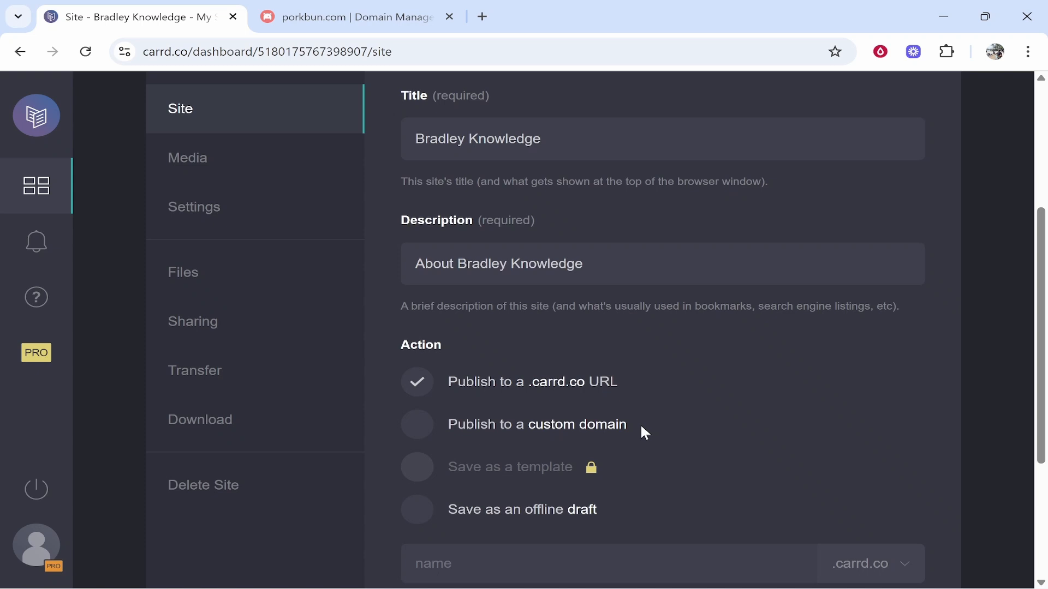
pyautogui.click(418, 431)
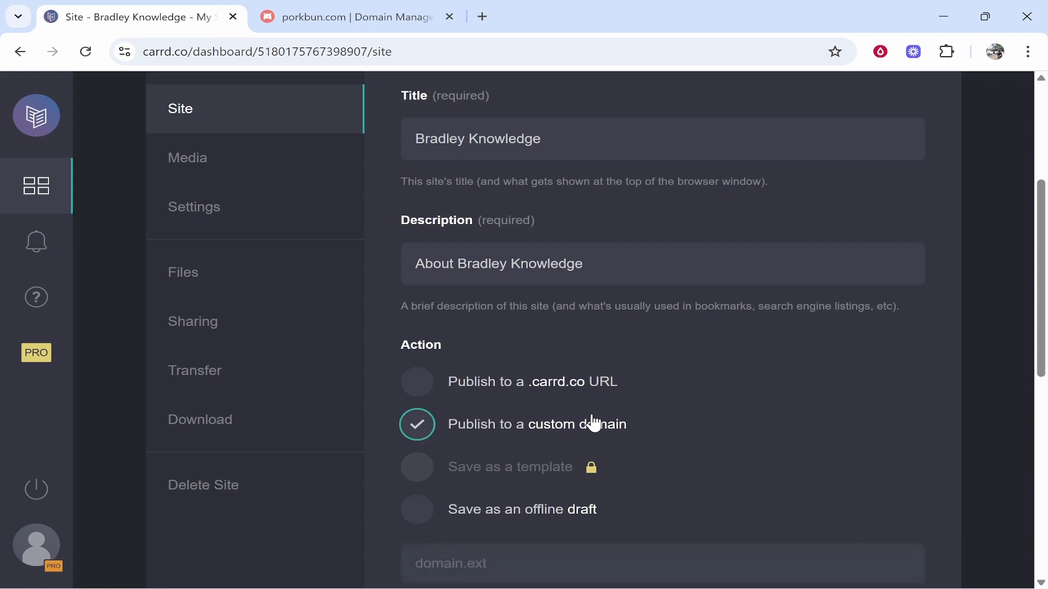
pyautogui.scroll(-3, 601, 393)
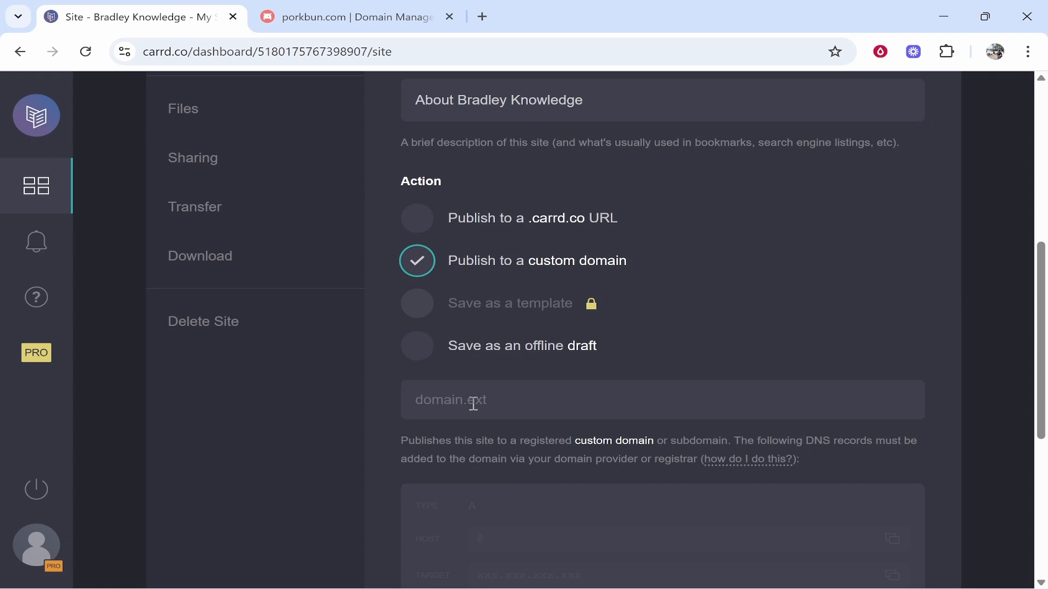
# Switch to Porkbun and inspect the DNS records and authoritative nameservers of knowledgebasetutorial.com, leaving both unchanged
pyautogui.click(385, 27)
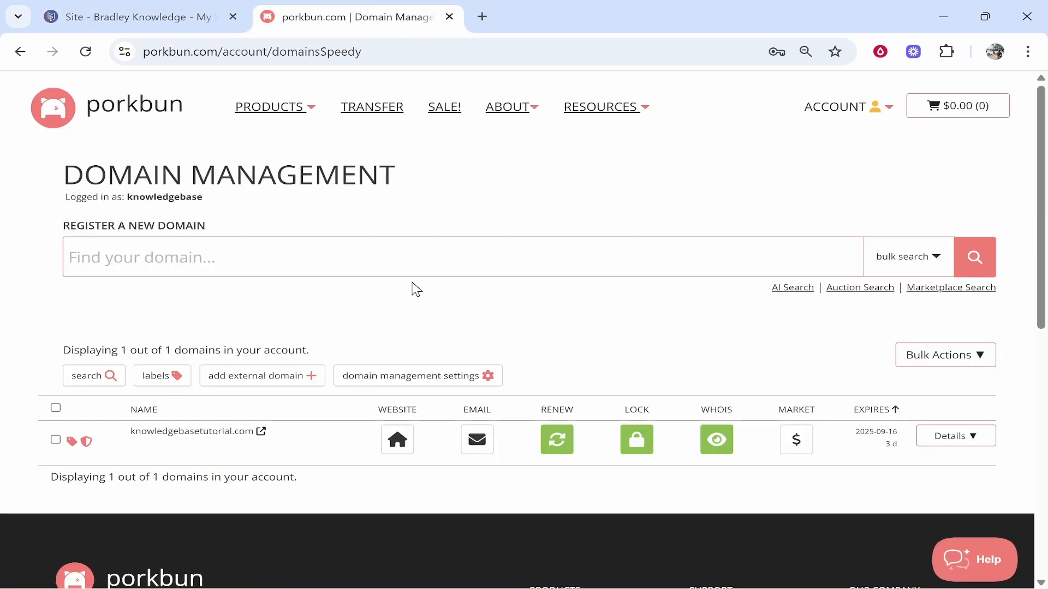
pyautogui.moveTo(155, 438)
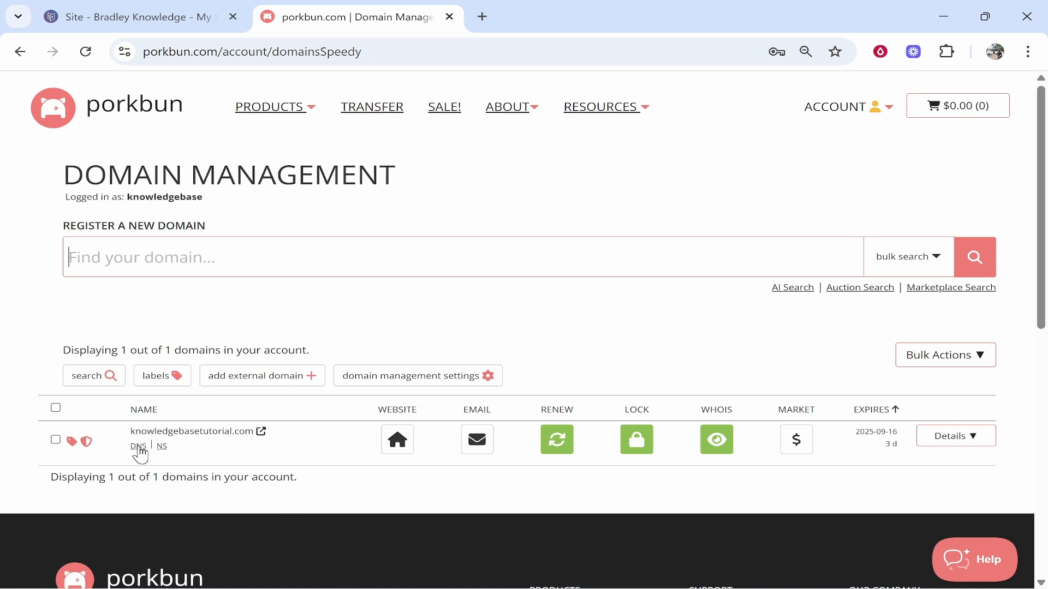
pyautogui.click(140, 449)
pyautogui.scroll(-10, 264, 438)
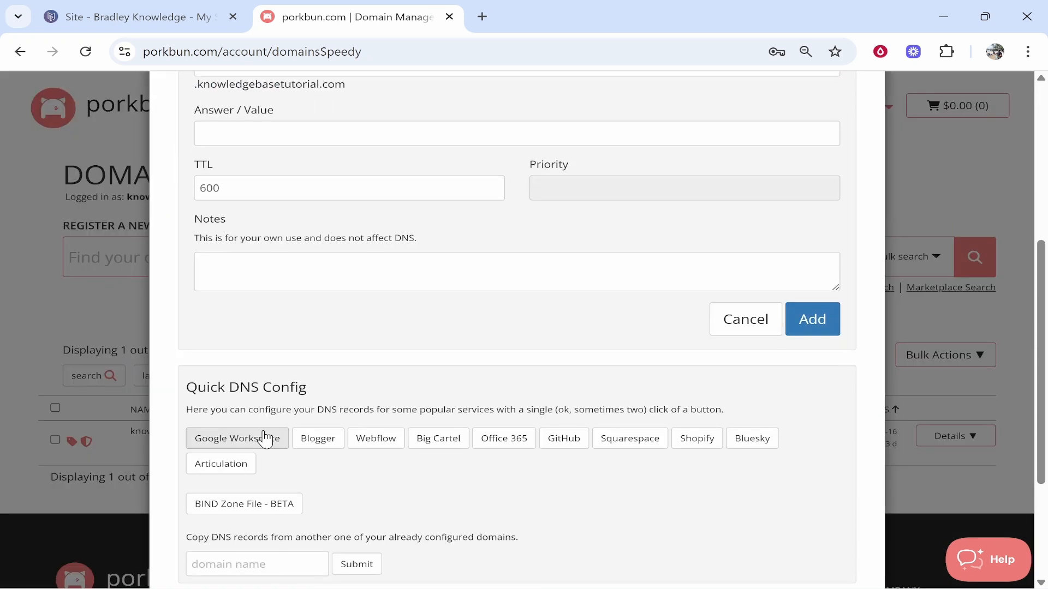
pyautogui.scroll(10, 609, 513)
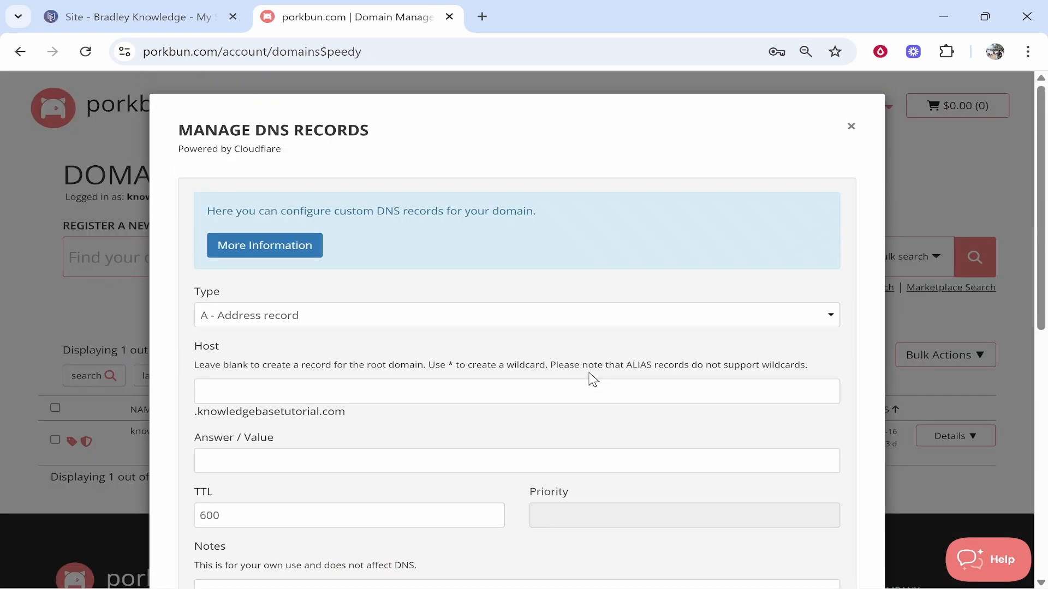
pyautogui.click(141, 440)
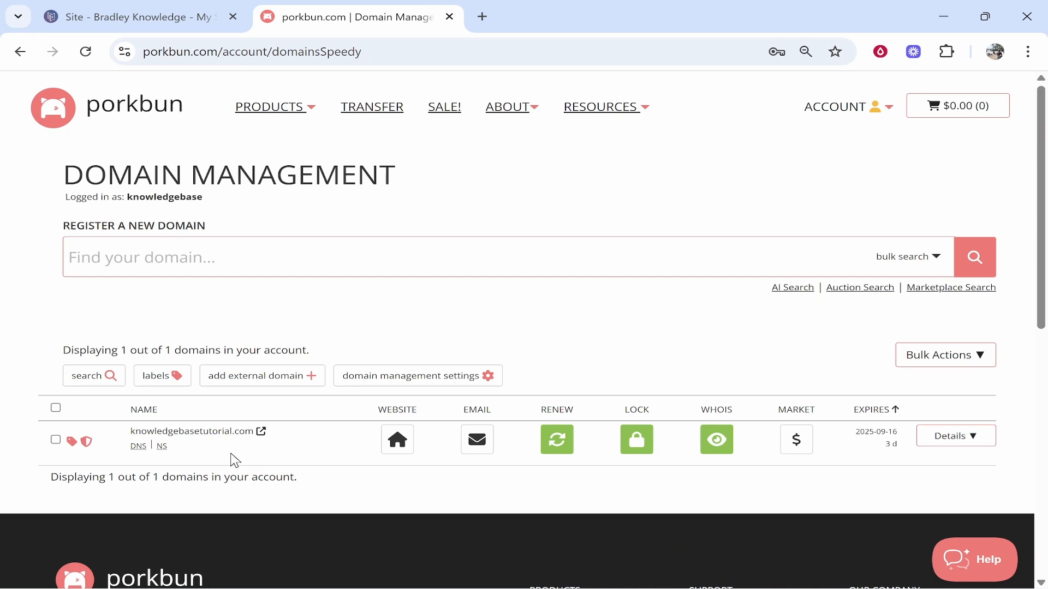
pyautogui.click(162, 446)
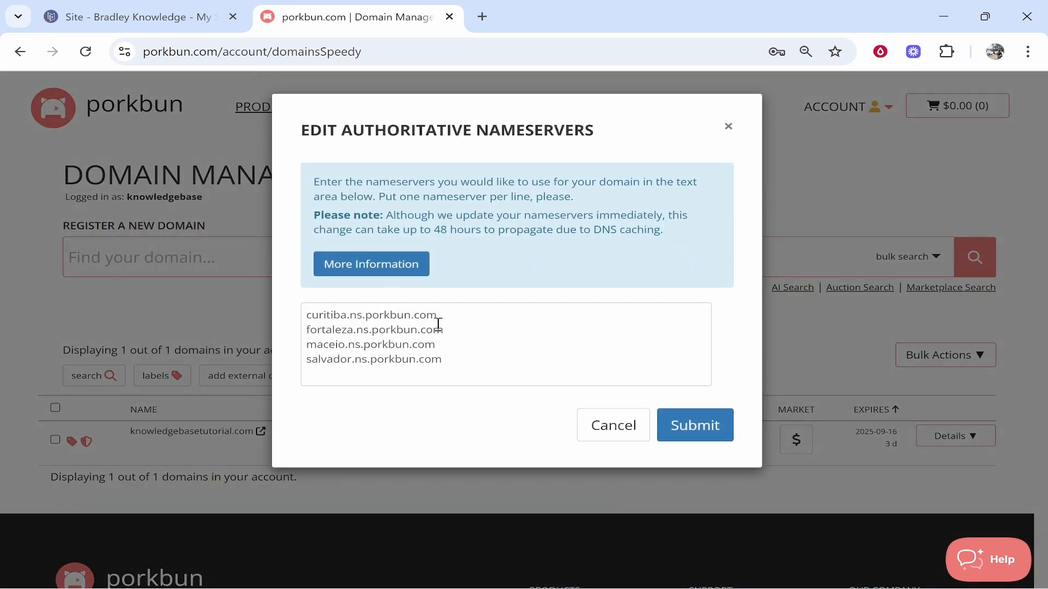
pyautogui.click(585, 425)
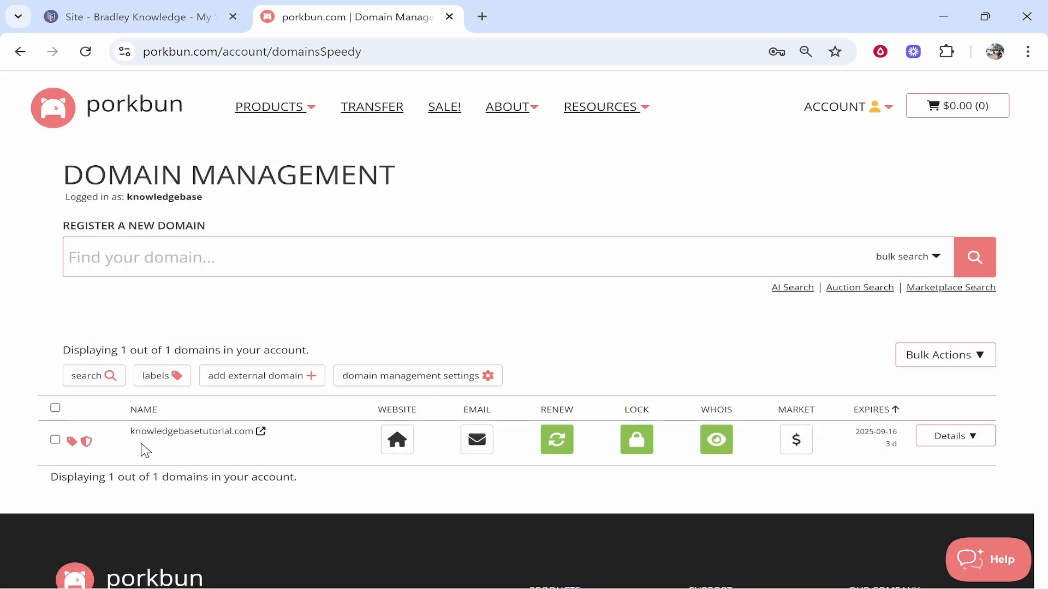
pyautogui.click(140, 447)
pyautogui.scroll(-9, 398, 417)
pyautogui.scroll(10, 424, 460)
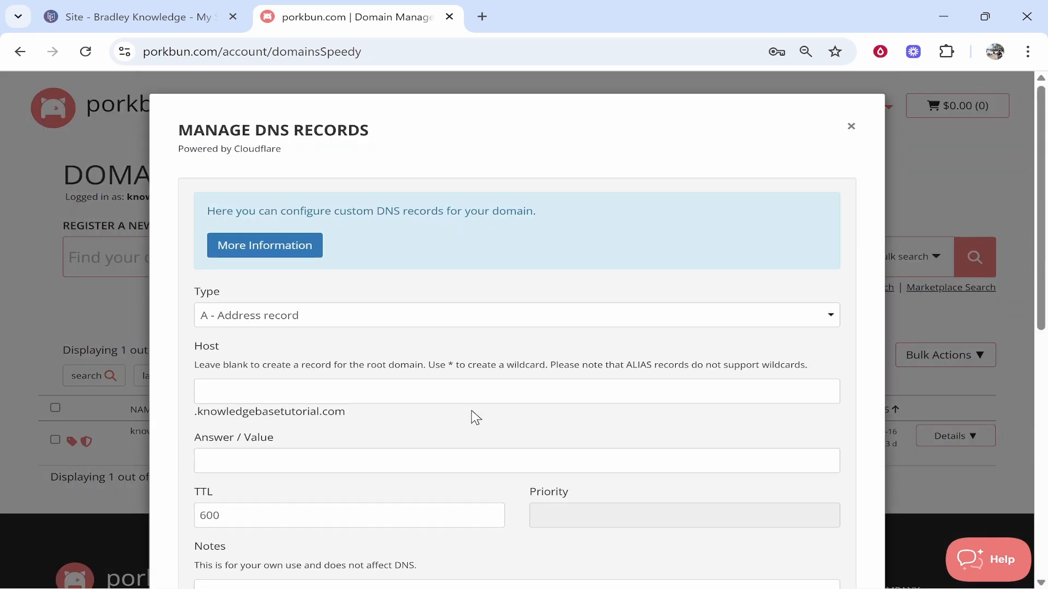
pyautogui.click(915, 263)
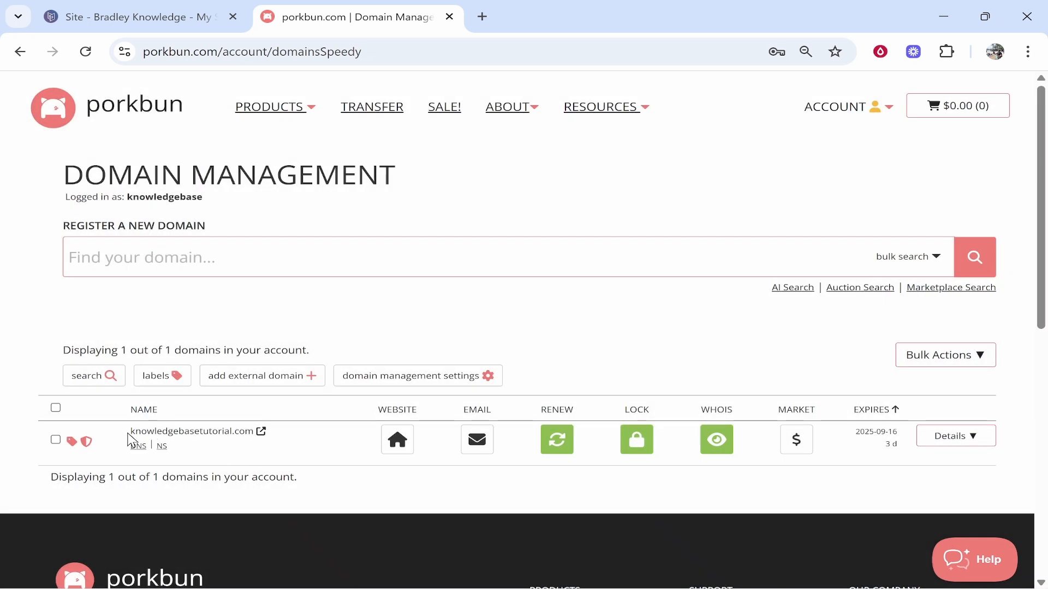
# Copy the domain name knowledgebasetutorial.com from Porkbun and enter it as the site's custom domain in Carrd
pyautogui.moveTo(129, 432); pyautogui.dragTo(255, 431)
pyautogui.hotkey('ctrl', 'c')
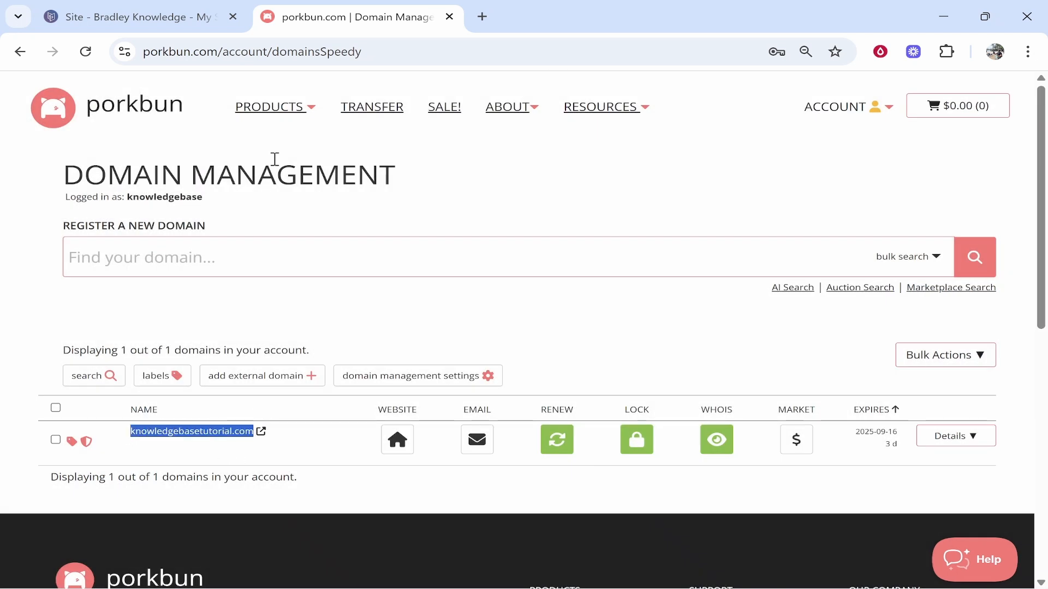
pyautogui.click(127, 18)
pyautogui.click(524, 399)
pyautogui.hotkey('ctrl', 'v')
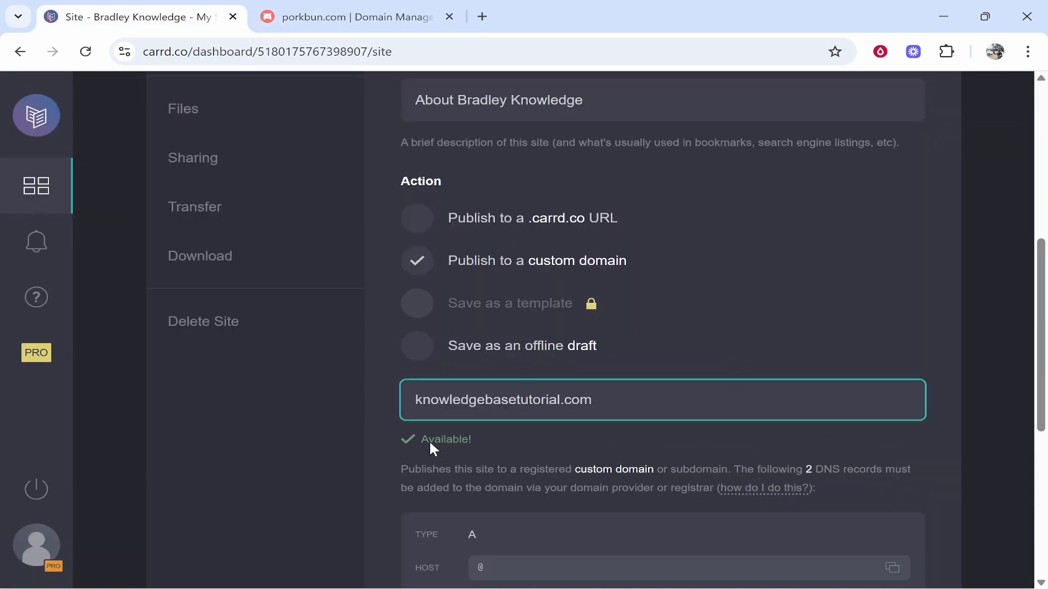
# Review the A and CNAME records that Carrd requires for the custom domain
pyautogui.scroll(-1, 431, 439)
pyautogui.scroll(-2, 431, 361)
pyautogui.doubleClick(473, 289)
pyautogui.moveTo(511, 410); pyautogui.dragTo(440, 409)
pyautogui.click(440, 408)
# Switch to Porkbun and open the DNS record form for knowledgebasetutorial.com
pyautogui.click(338, 16)
pyautogui.click(373, 339)
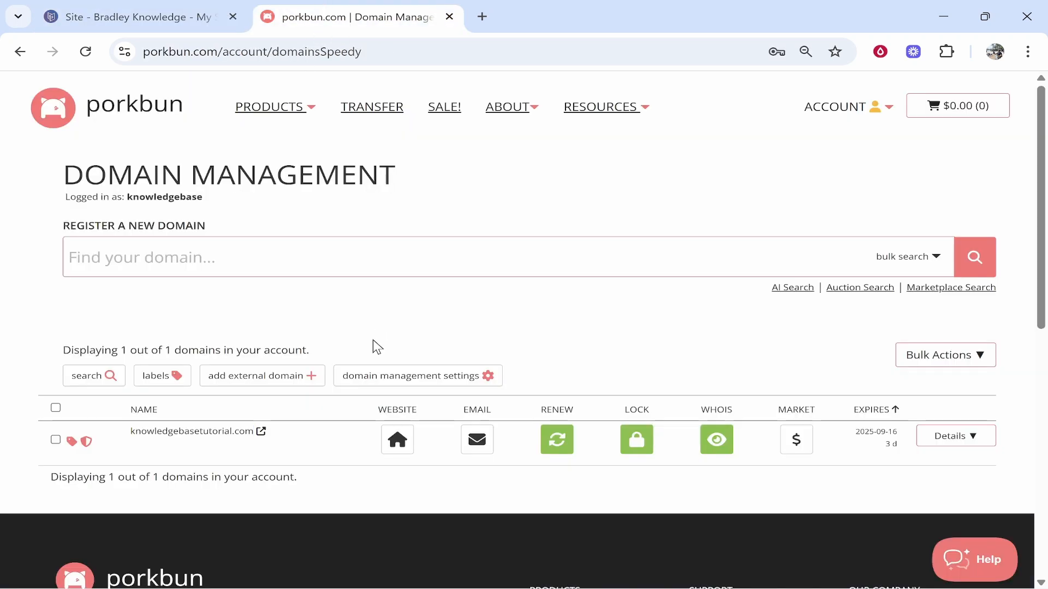
pyautogui.moveTo(169, 448)
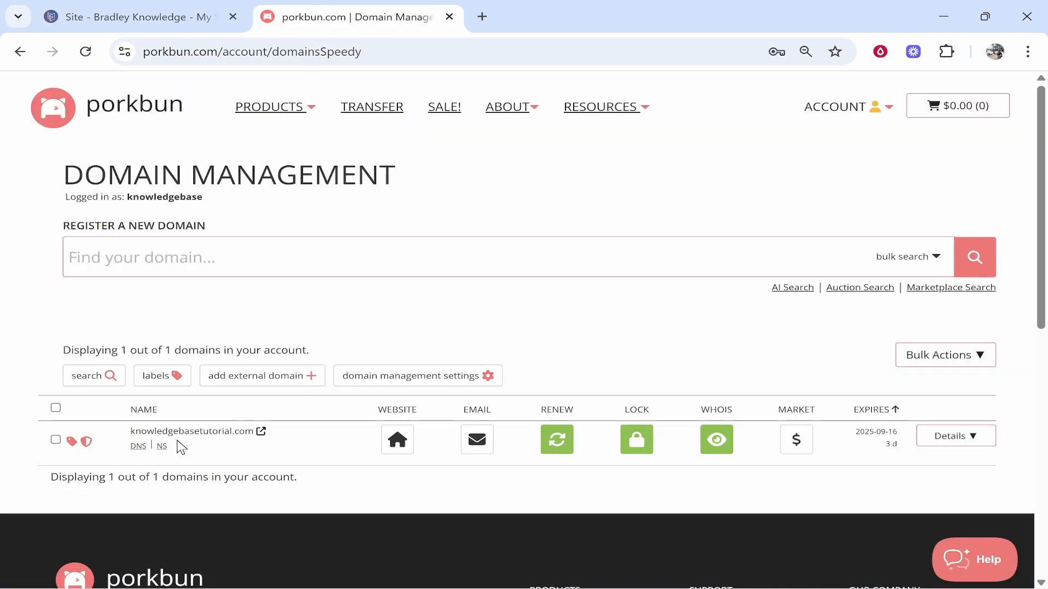
pyautogui.click(140, 447)
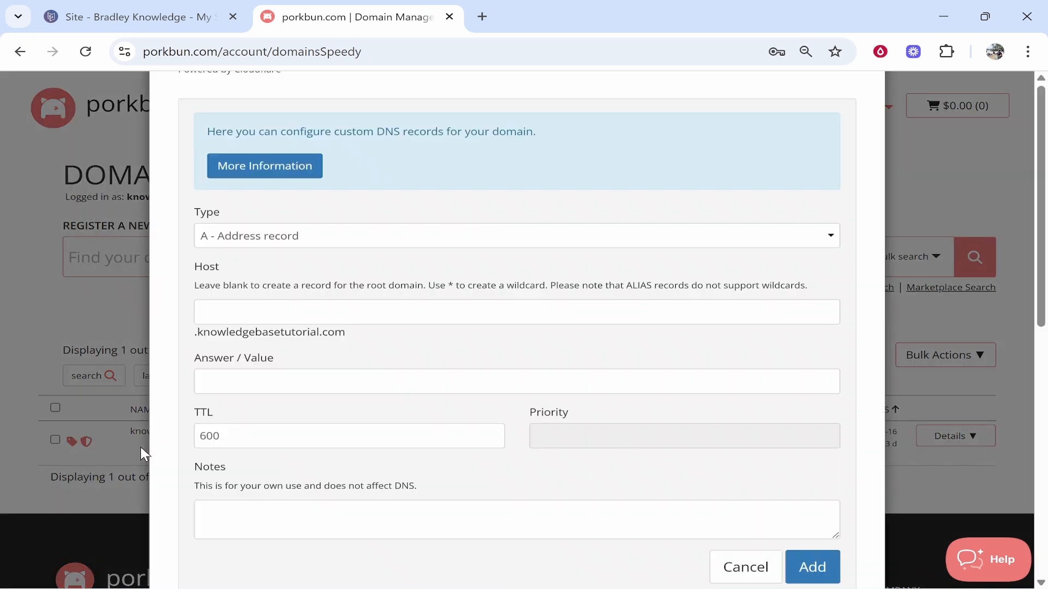
pyautogui.scroll(-3, 252, 340)
pyautogui.scroll(1, 257, 342)
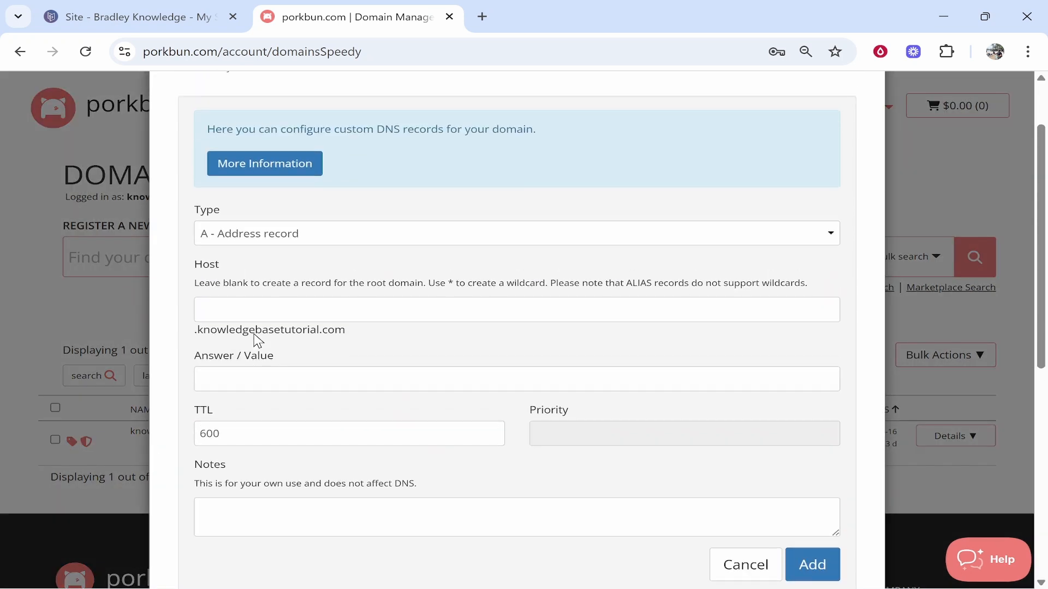
# Copy the A record's target address from Carrd's required DNS records and return to Porkbun
pyautogui.click(192, 8)
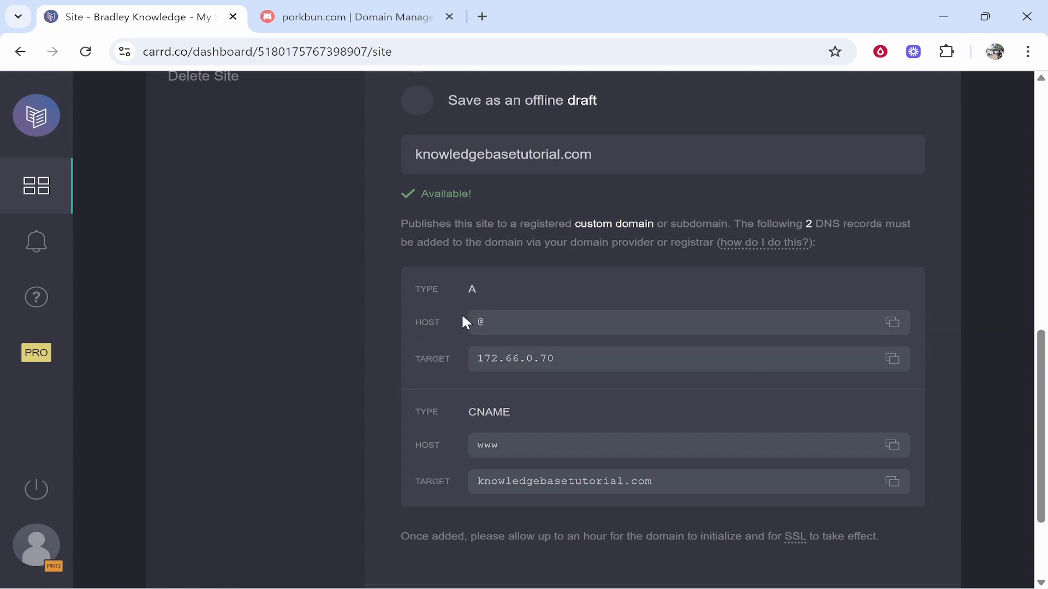
pyautogui.click(894, 360)
pyautogui.click(349, 17)
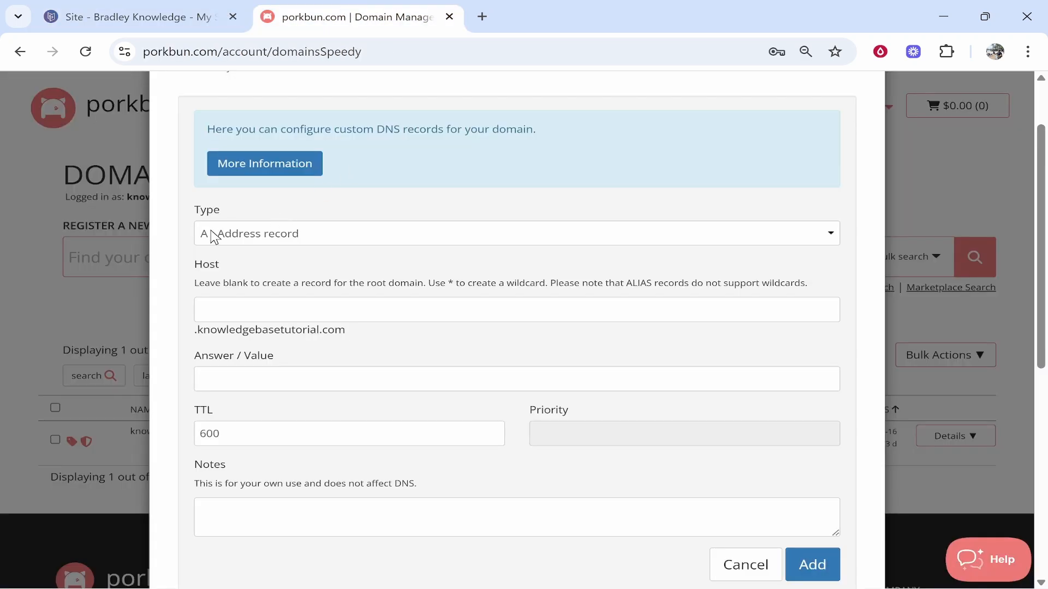
# Add an A record with host @ and answer 172.66.0.70, and check it in the domain's current records
pyautogui.click(286, 313)
pyautogui.write('@')
pyautogui.click(293, 370)
pyautogui.hotkey('ctrl', 'v')
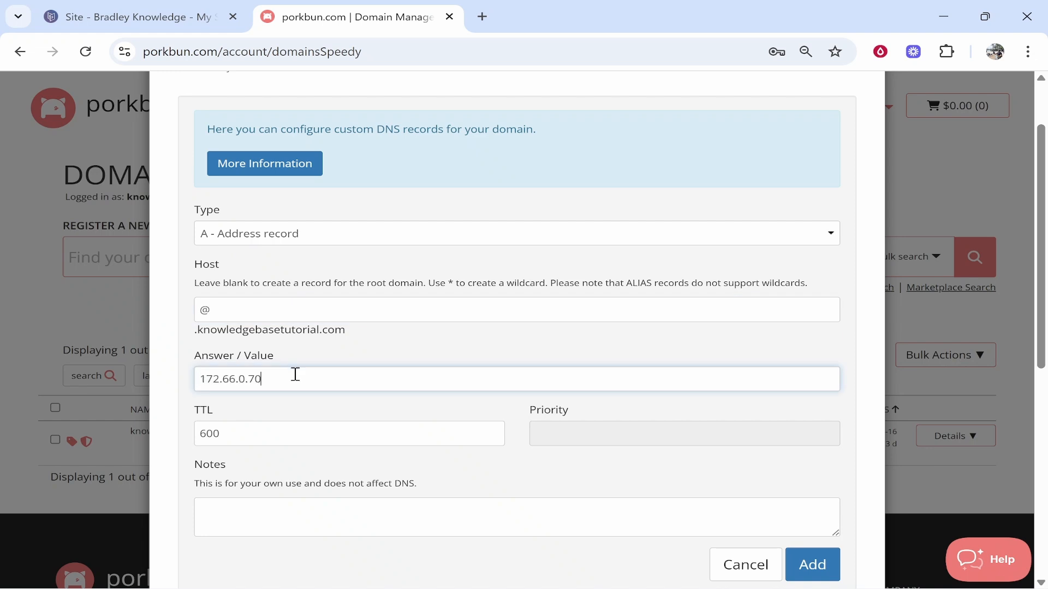
pyautogui.click(198, 17)
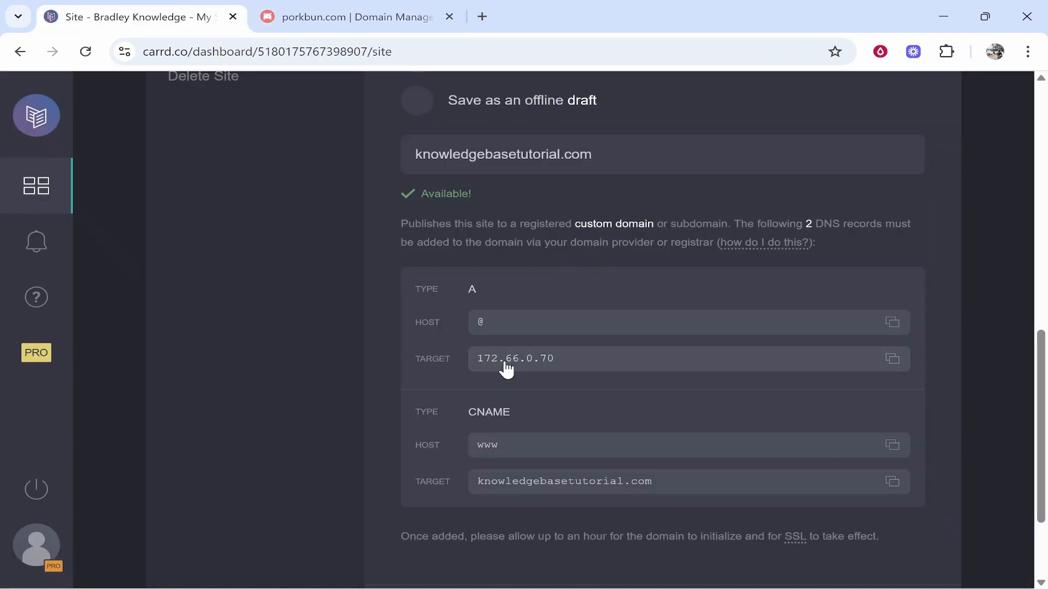
pyautogui.hotkey('ctrl', 'Tab')
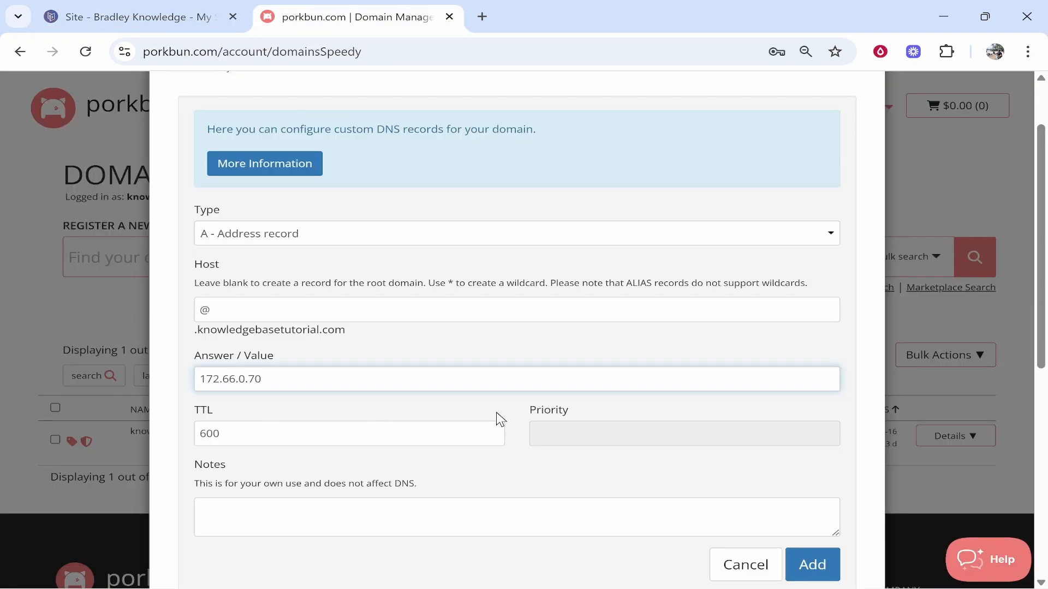
pyautogui.click(810, 565)
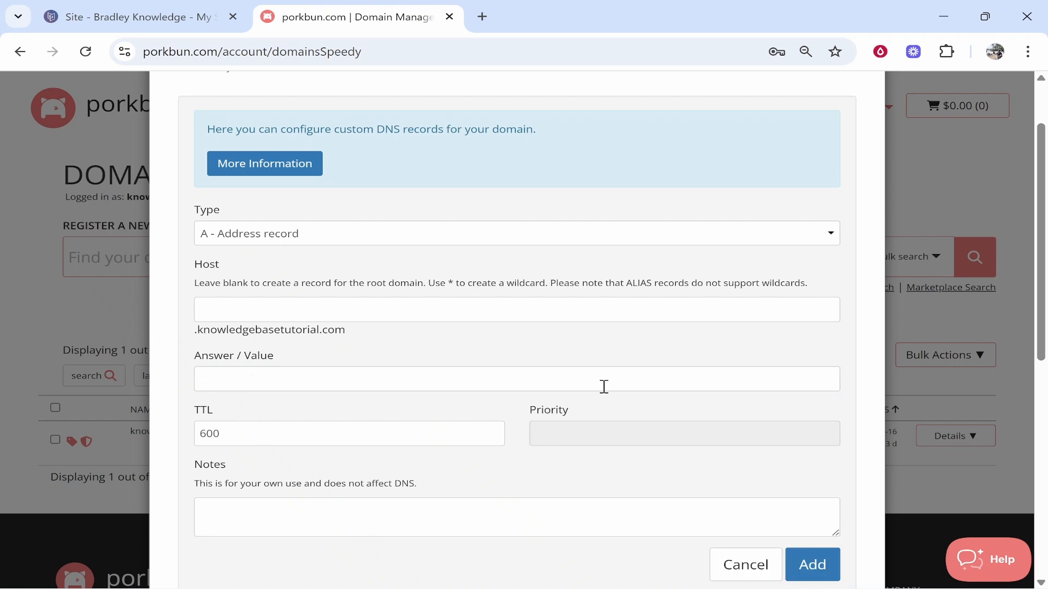
pyautogui.scroll(-8, 604, 386)
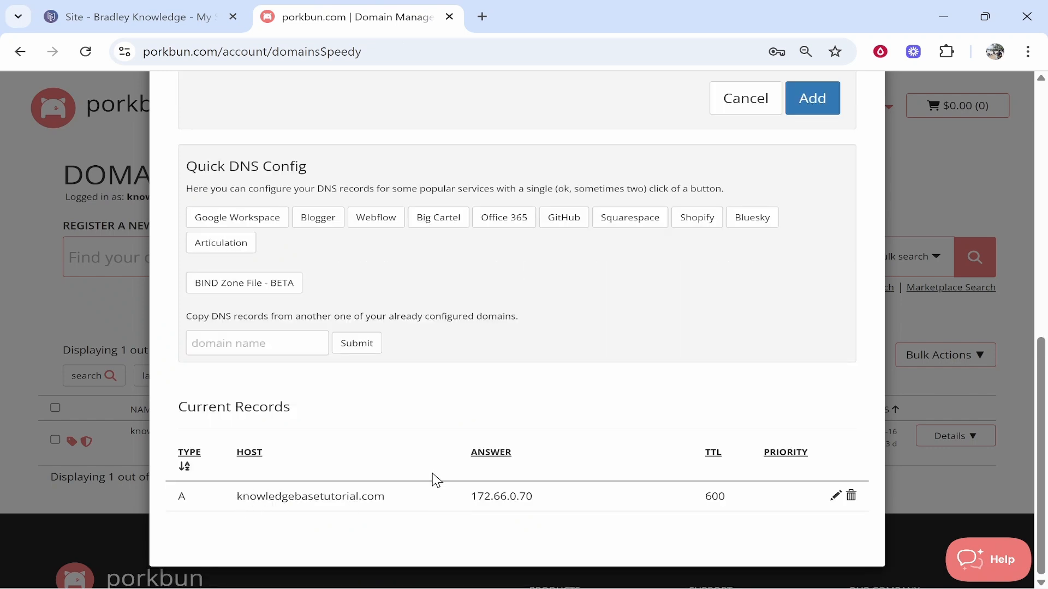
# Copy the CNAME record's target from Carrd and return to Porkbun's DNS record form
pyautogui.scroll(8, 541, 442)
pyautogui.scroll(-2, 491, 355)
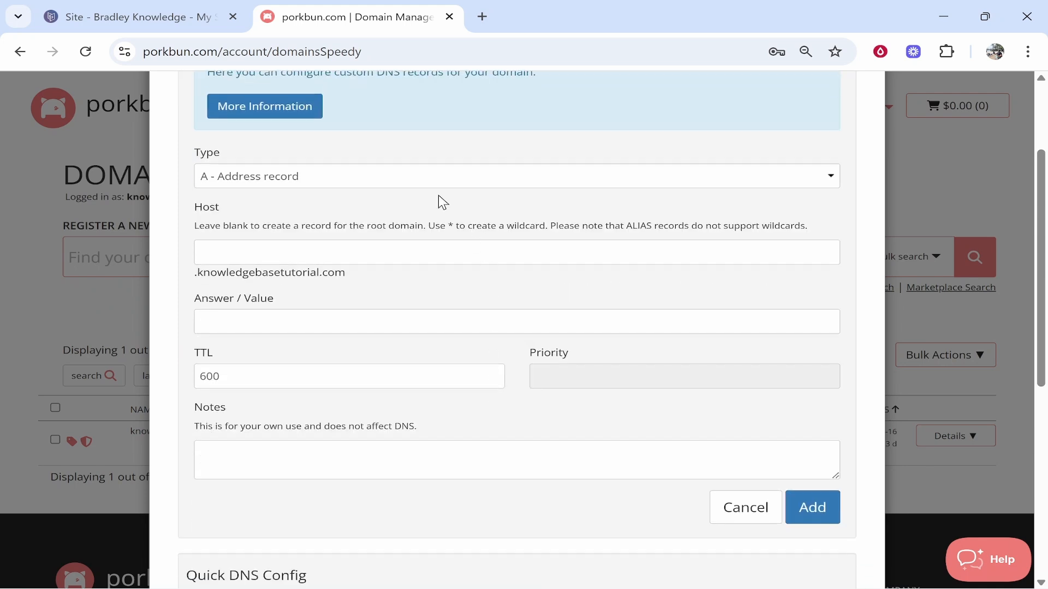
pyautogui.click(116, 17)
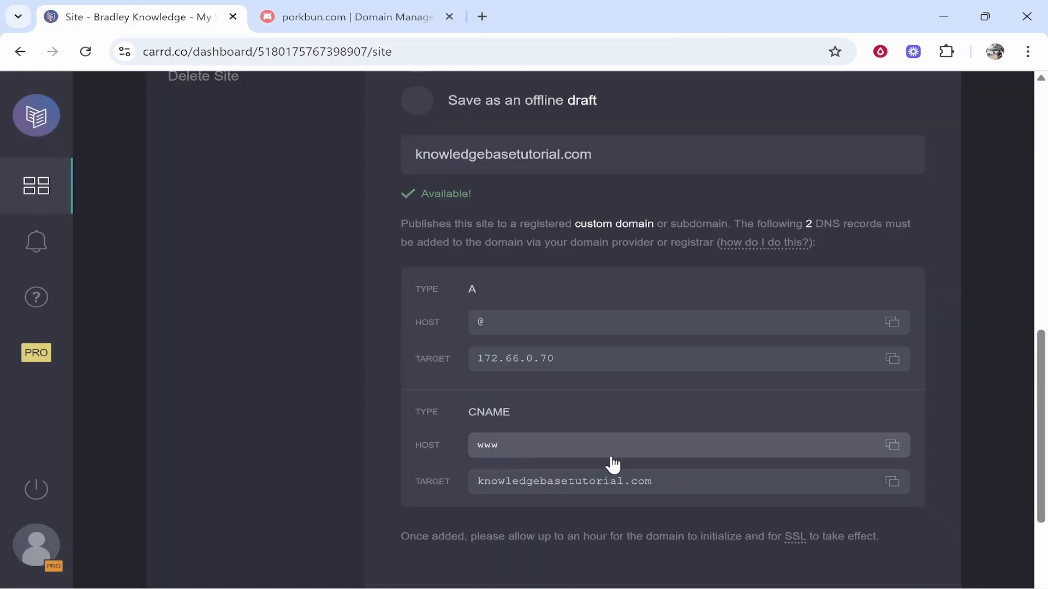
pyautogui.click(893, 482)
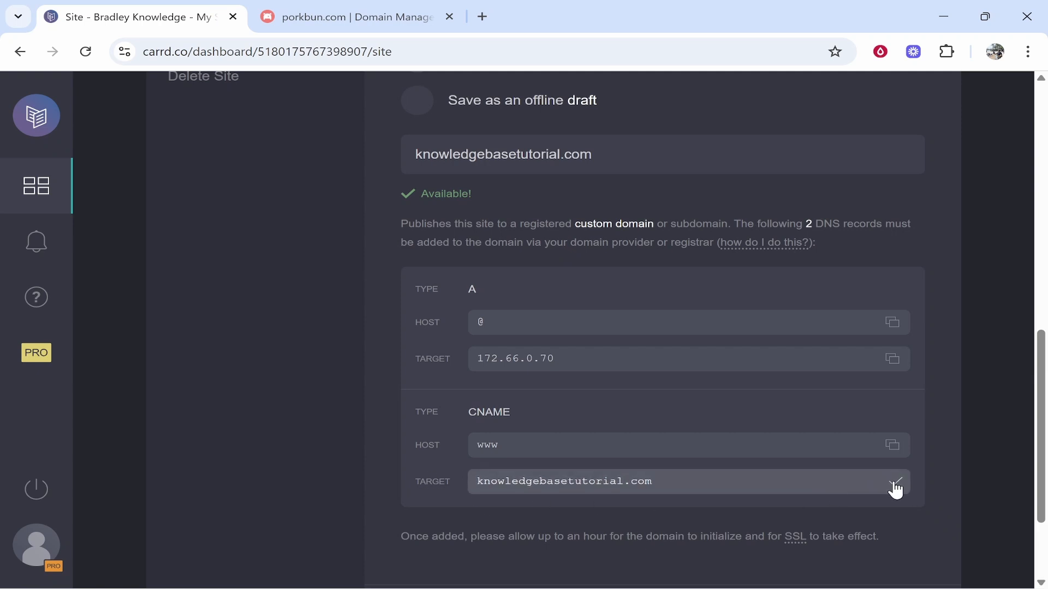
pyautogui.click(355, 16)
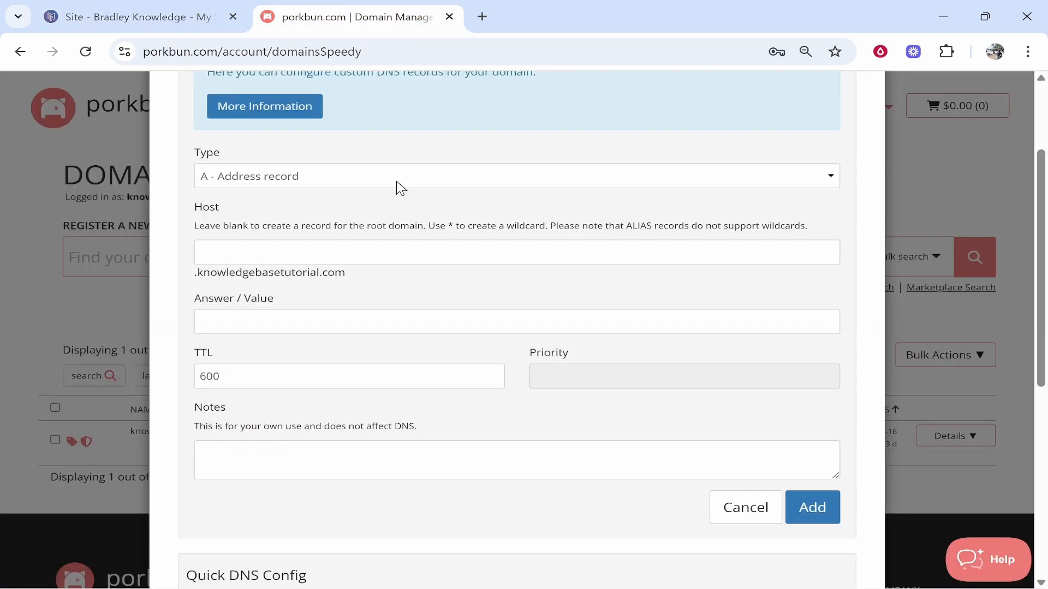
# Fill in a CNAME record with host www and answer knowledgebasetutorial.com in the domain's DNS form
pyautogui.click(251, 178)
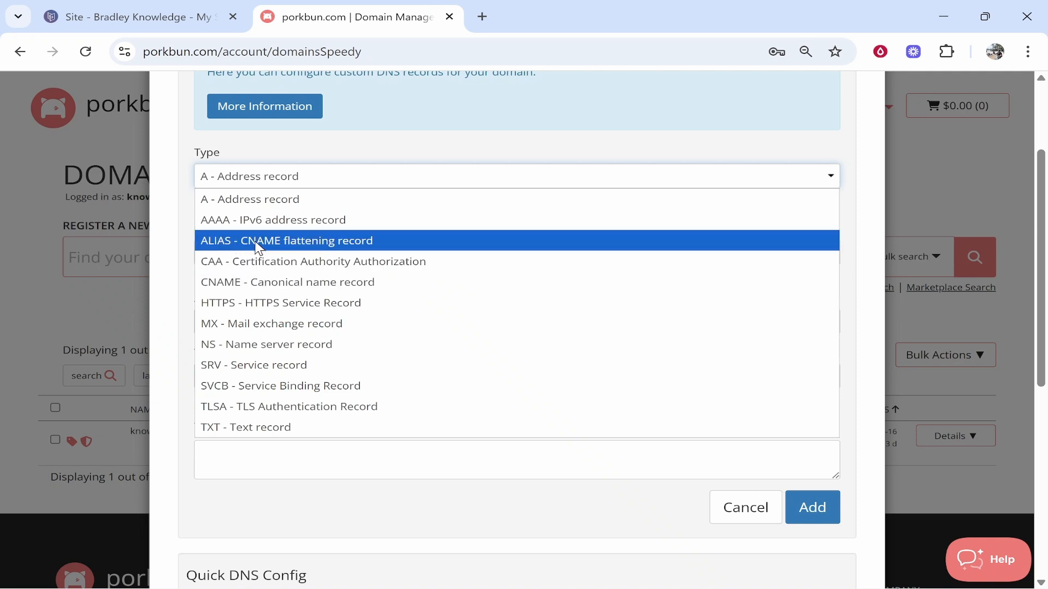
pyautogui.click(258, 283)
pyautogui.click(255, 256)
pyautogui.write('www')
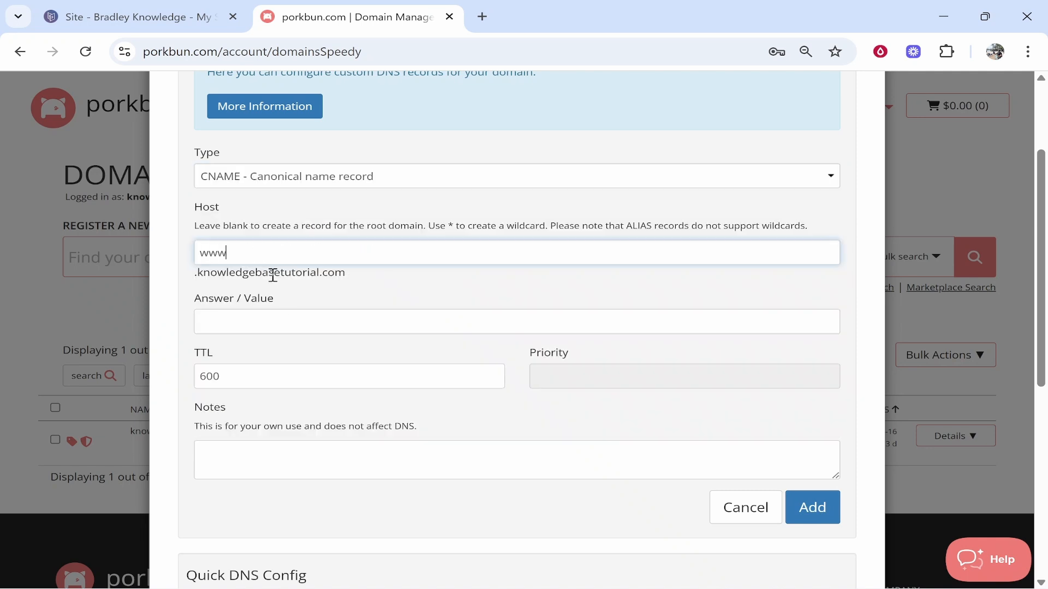
pyautogui.click(297, 326)
pyautogui.hotkey('ctrl', 'v')
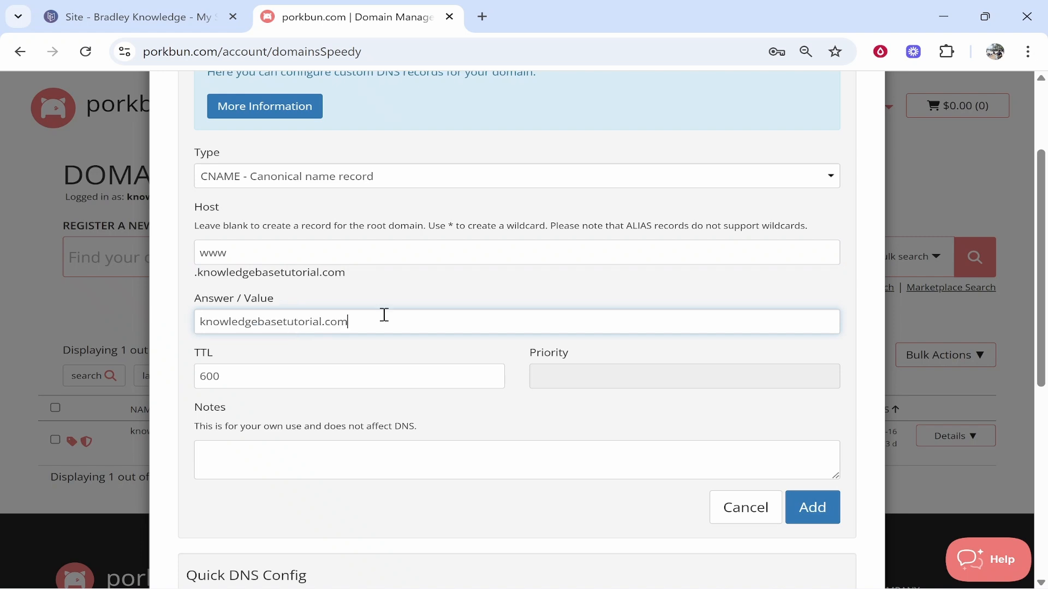
# Compare the CNAME entry with Carrd's required records, return to Porkbun, and add it to the domain's current records
pyautogui.click(176, 15)
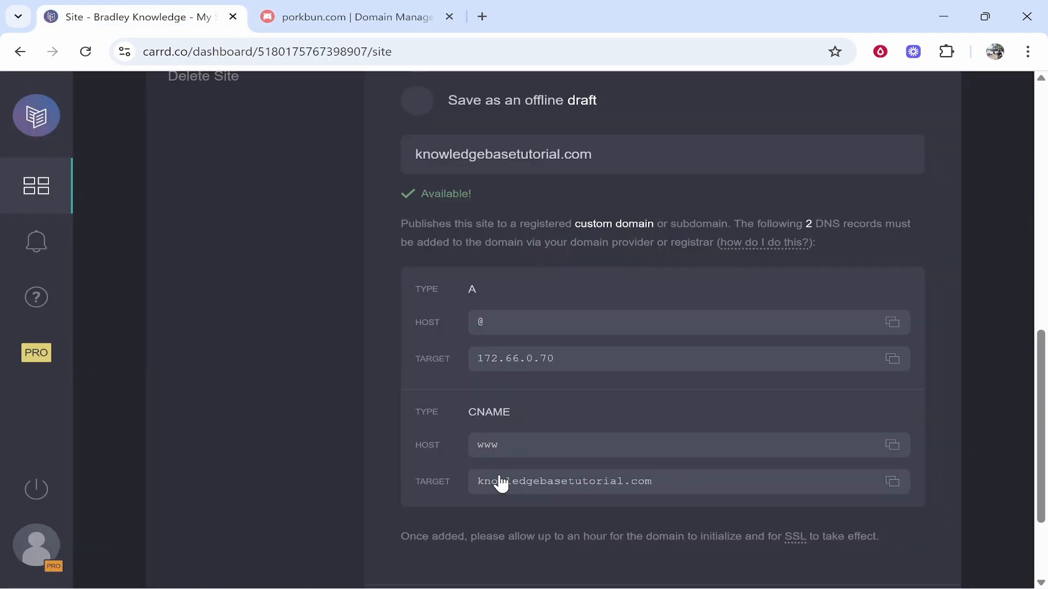
pyautogui.click(345, 8)
pyautogui.click(816, 509)
pyautogui.scroll(-8, 295, 367)
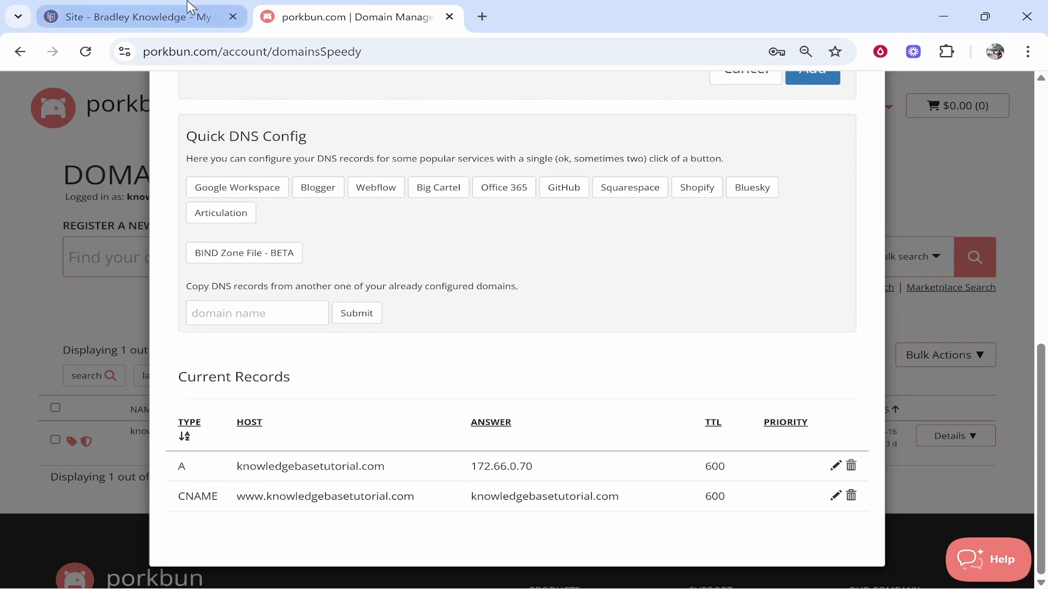
# Switch to Carrd, save the site's custom-domain publishing changes, and review the required DNS records again
pyautogui.click(201, 14)
pyautogui.scroll(-3, 493, 470)
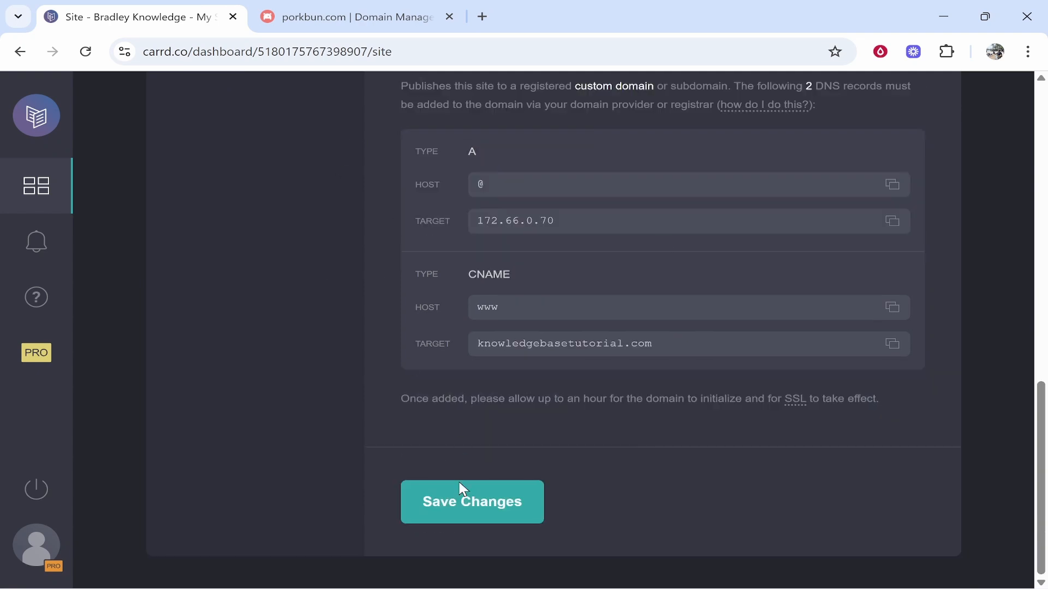
pyautogui.click(474, 496)
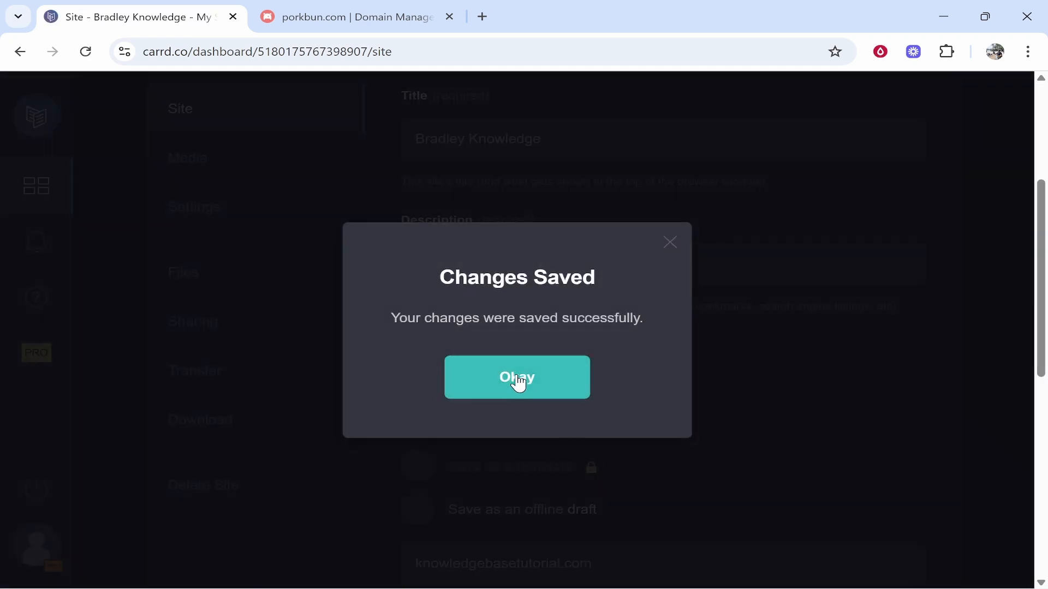
pyautogui.click(519, 383)
pyautogui.scroll(-10, 557, 395)
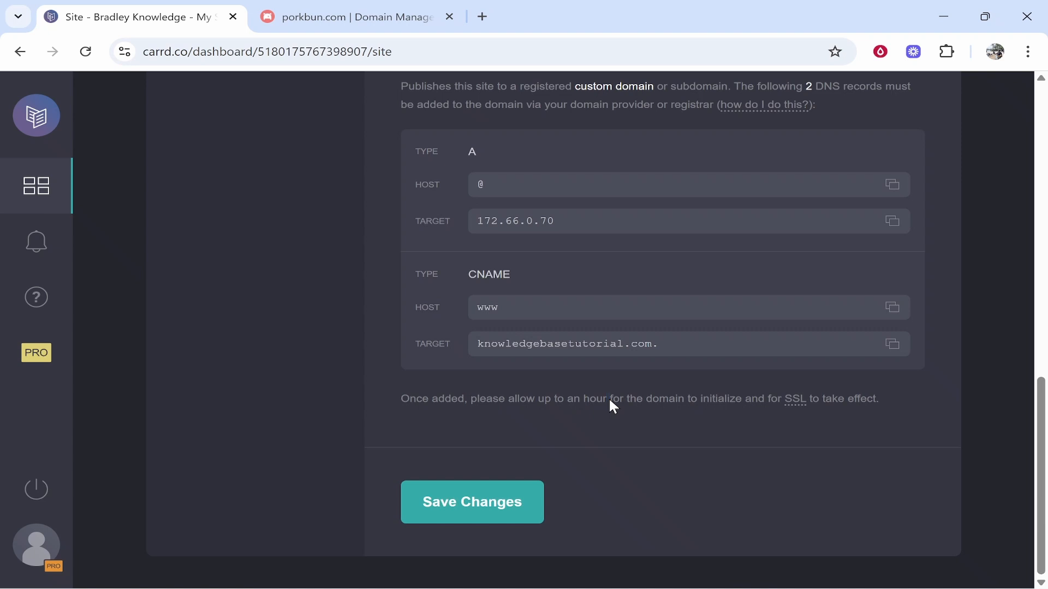
pyautogui.scroll(6, 610, 397)
pyautogui.click(608, 375)
pyautogui.moveTo(608, 375); pyautogui.dragTo(402, 382)
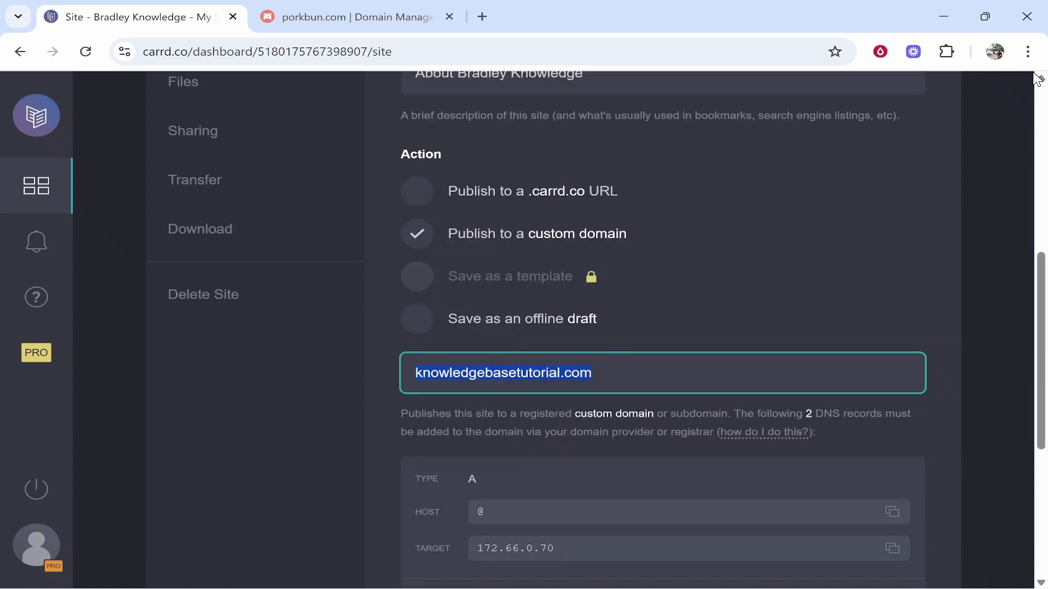
pyautogui.click(1027, 51)
pyautogui.click(845, 171)
pyautogui.write('www.v')
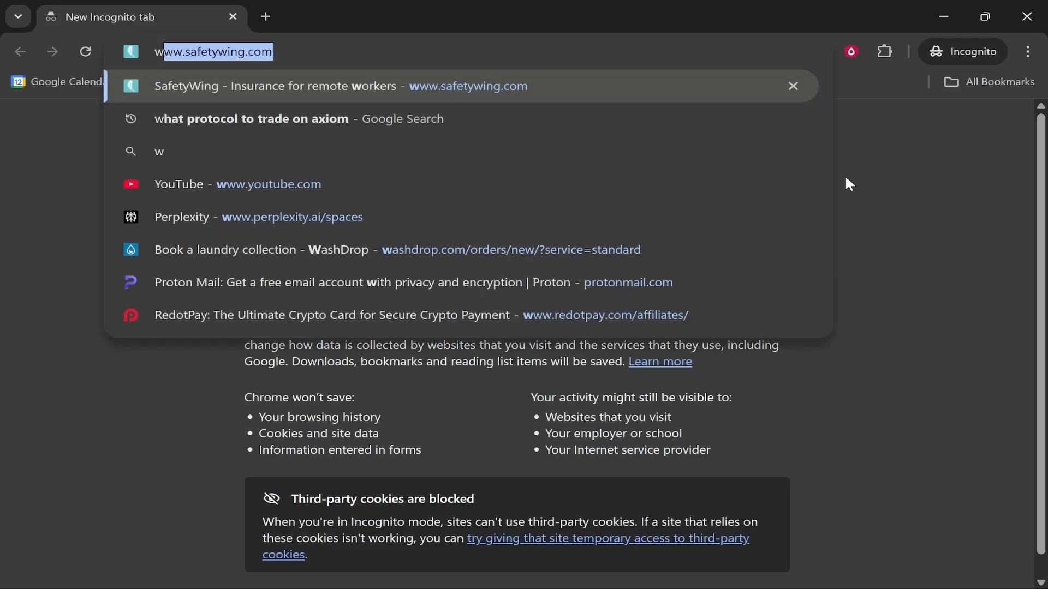
pyautogui.press('BackSpace')
pyautogui.press('BackSpace')
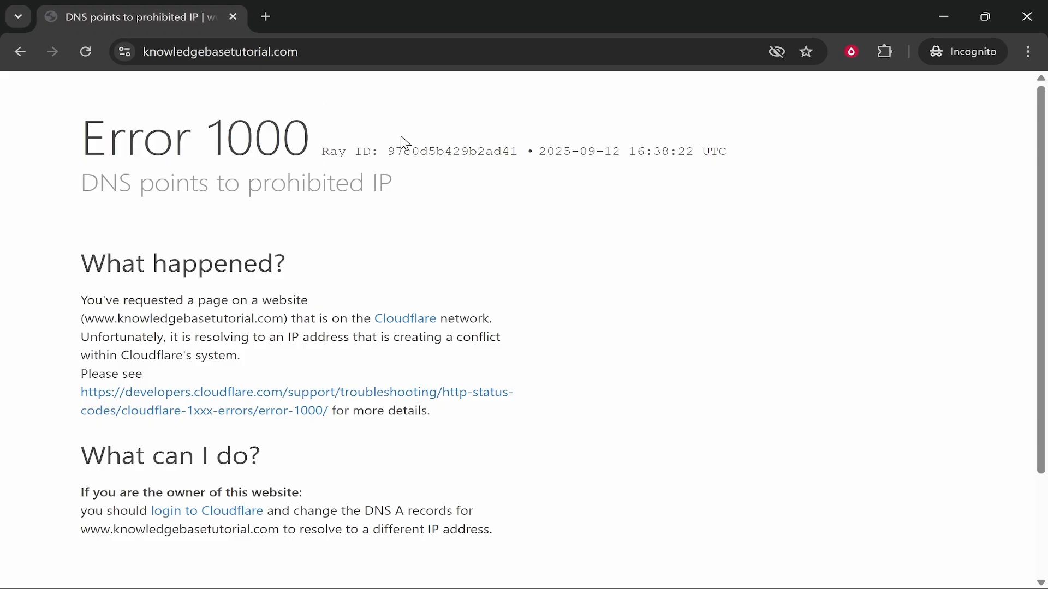
pyautogui.moveTo(143, 186); pyautogui.dragTo(331, 185)
pyautogui.moveTo(293, 149); pyautogui.dragTo(83, 146)
pyautogui.rightClick(185, 221)
pyautogui.click(254, 154)
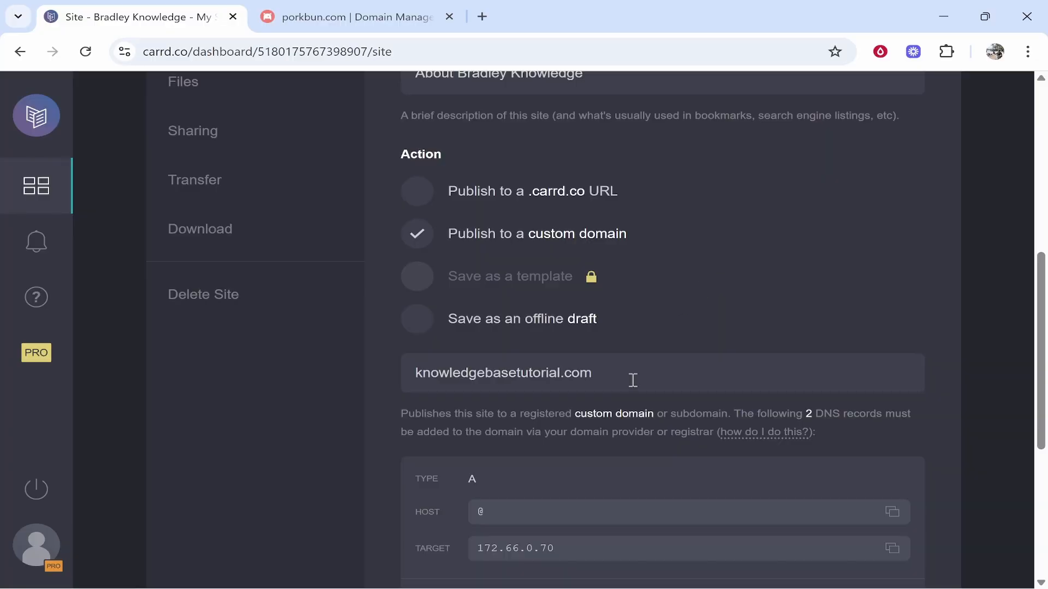
pyautogui.moveTo(633, 381); pyautogui.dragTo(379, 373)
pyautogui.click(1026, 51)
pyautogui.click(846, 176)
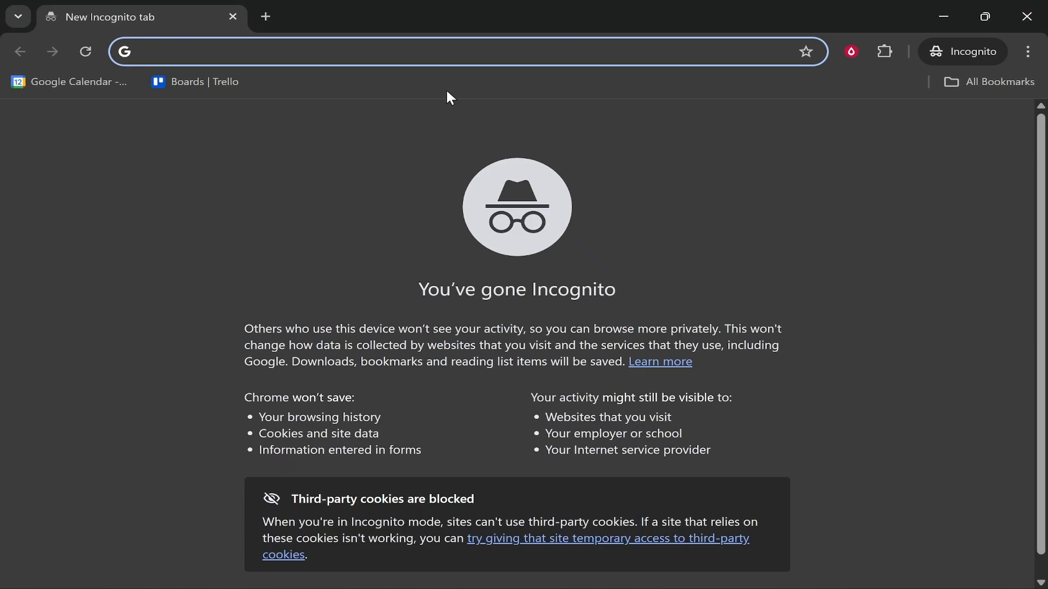
pyautogui.write('ww')
pyautogui.write('w.knowledgebasetutorial.com')
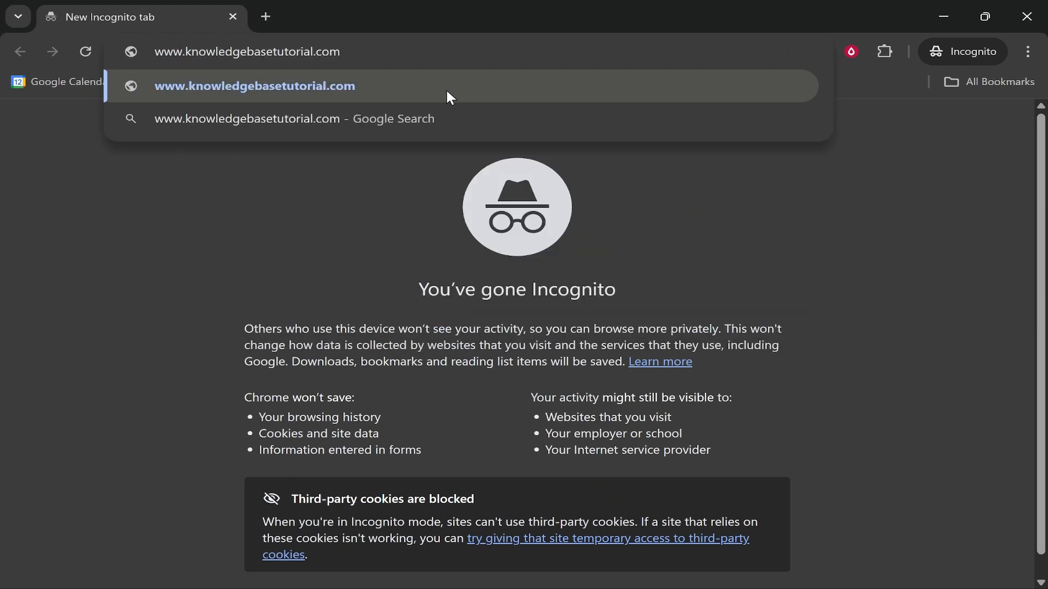
pyautogui.press('Return')
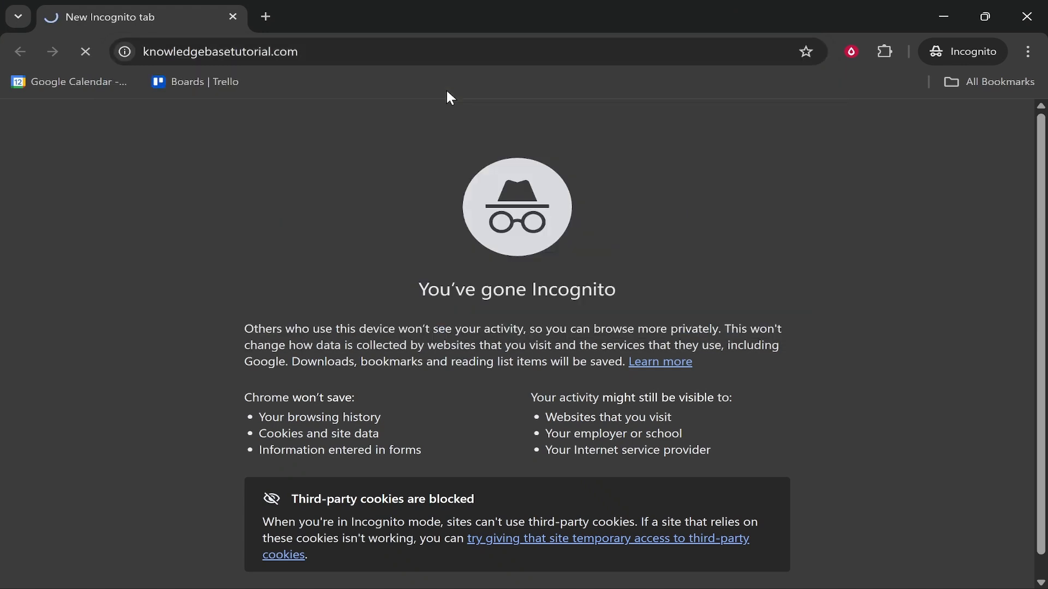